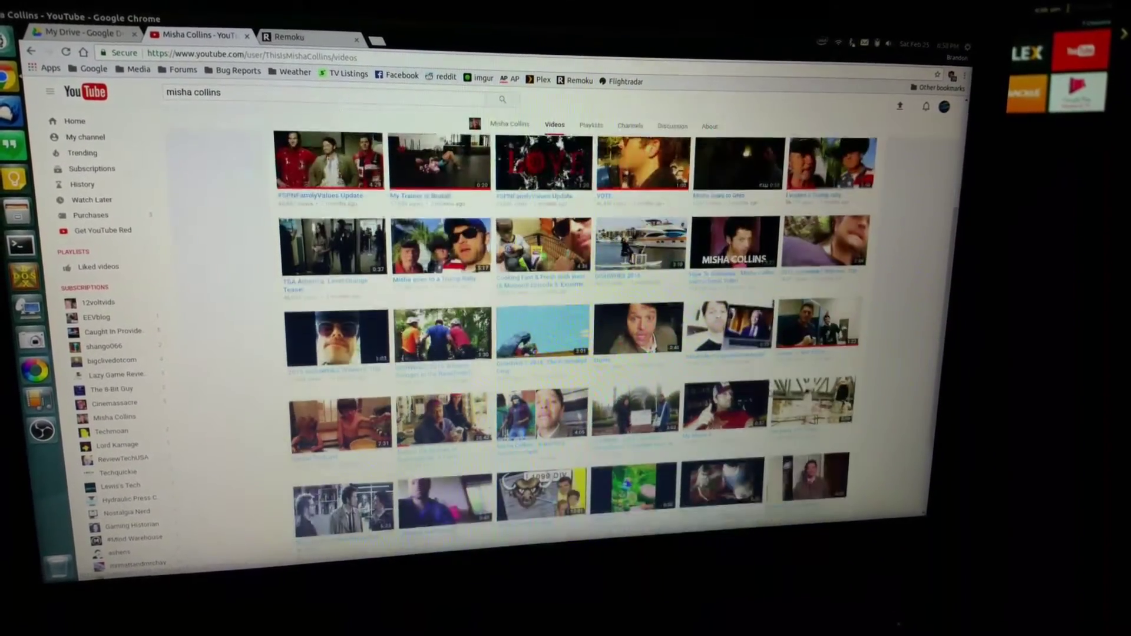
pyautogui.scroll(-2, 566, 335)
pyautogui.scroll(1, 774, 383)
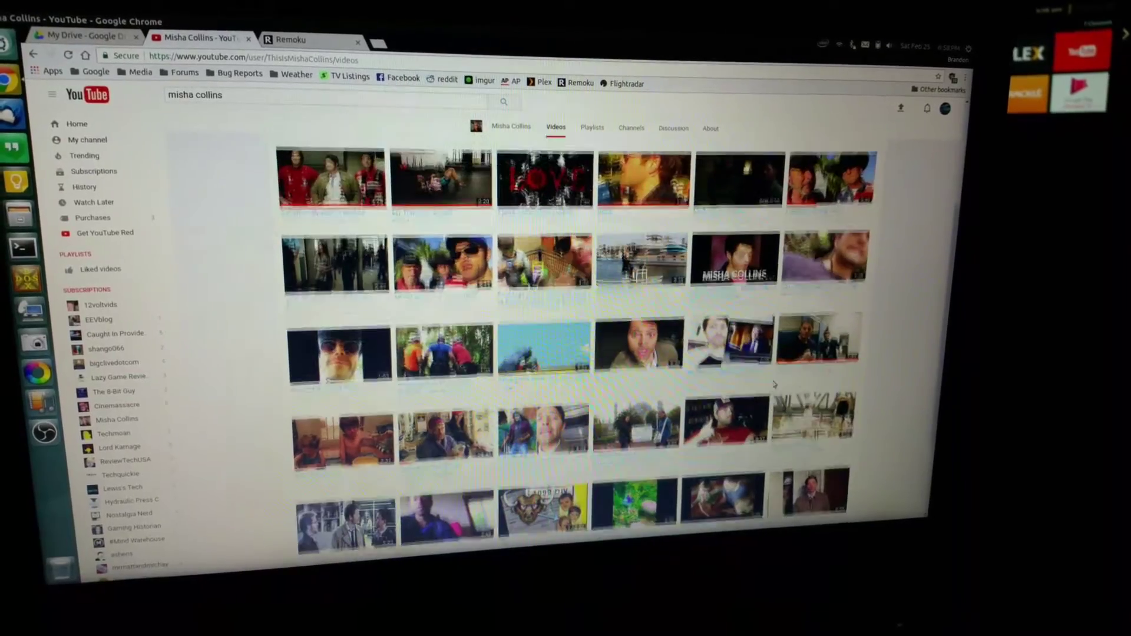